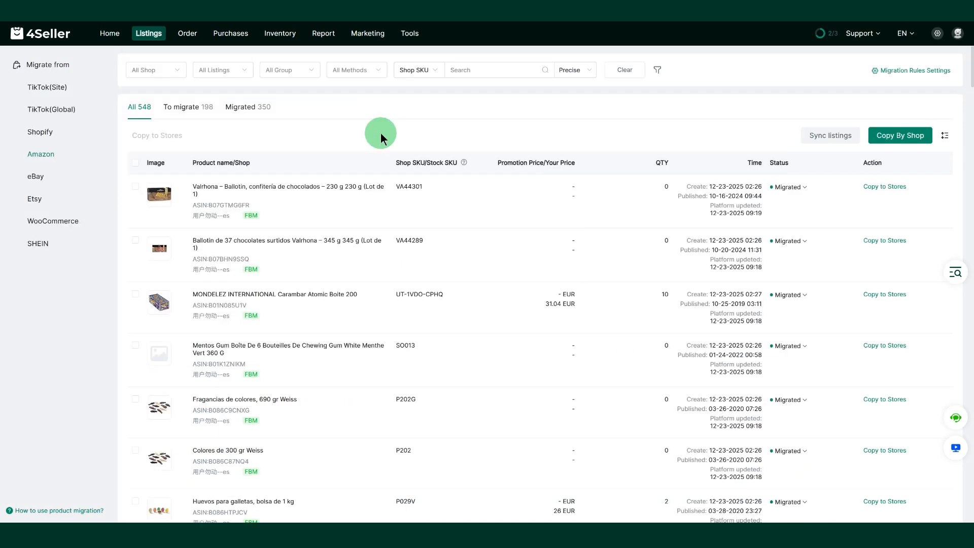
click(879, 188)
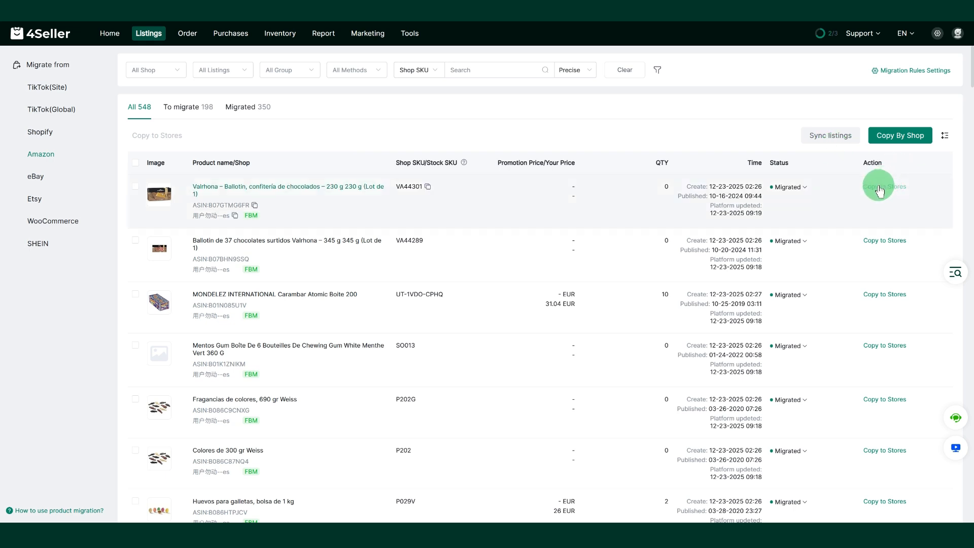
click(135, 186)
click(135, 240)
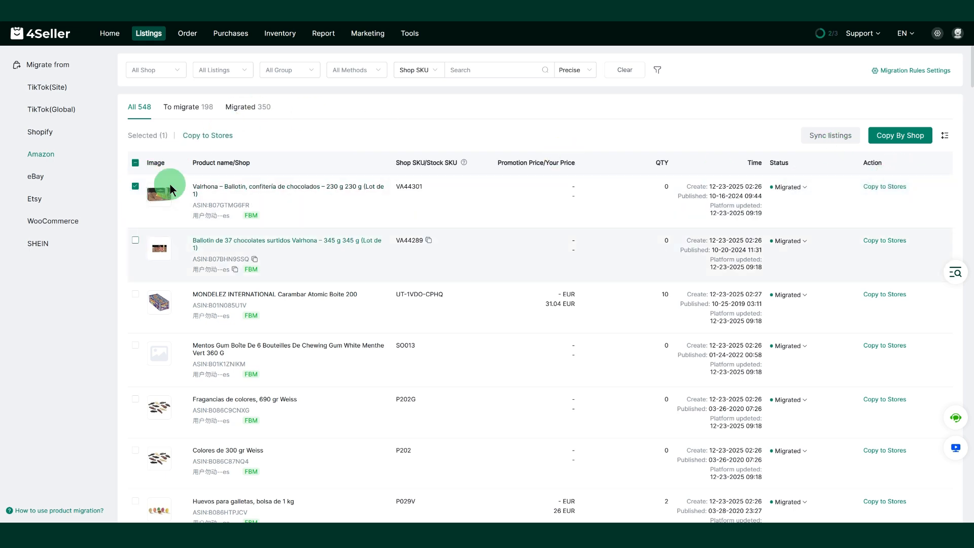
Step: Start a copy by shop with 用户勿动--es as the source shop and Inactive as the product status
click(893, 133)
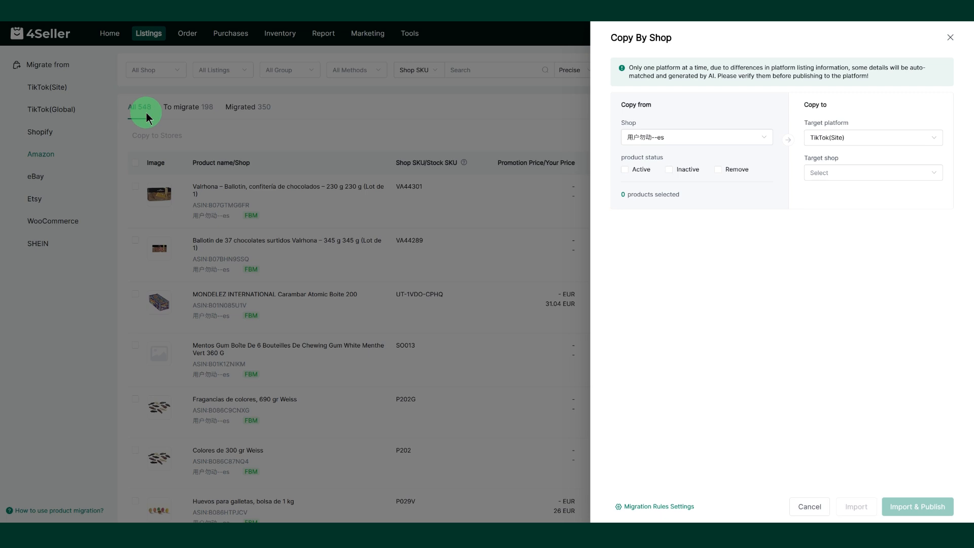
click(728, 143)
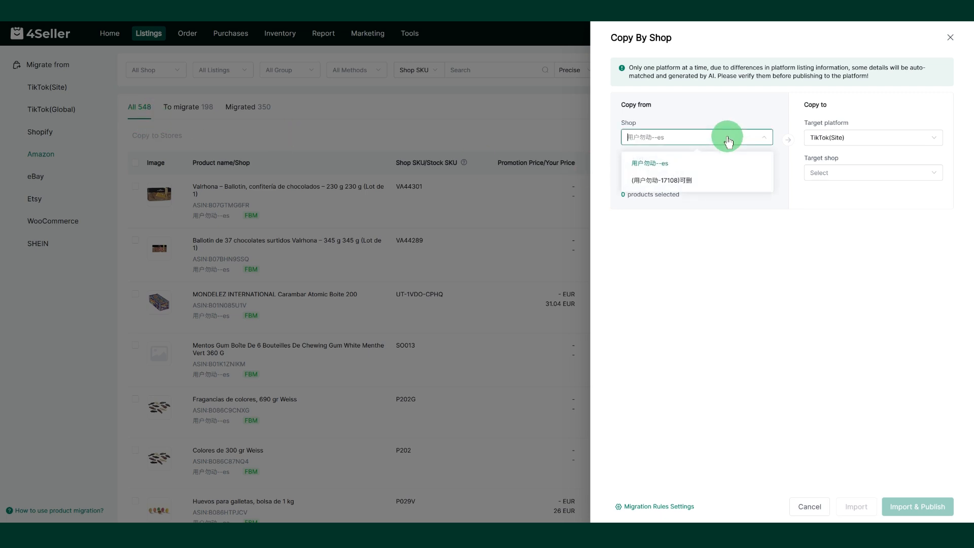
click(685, 181)
click(671, 170)
click(625, 170)
click(685, 145)
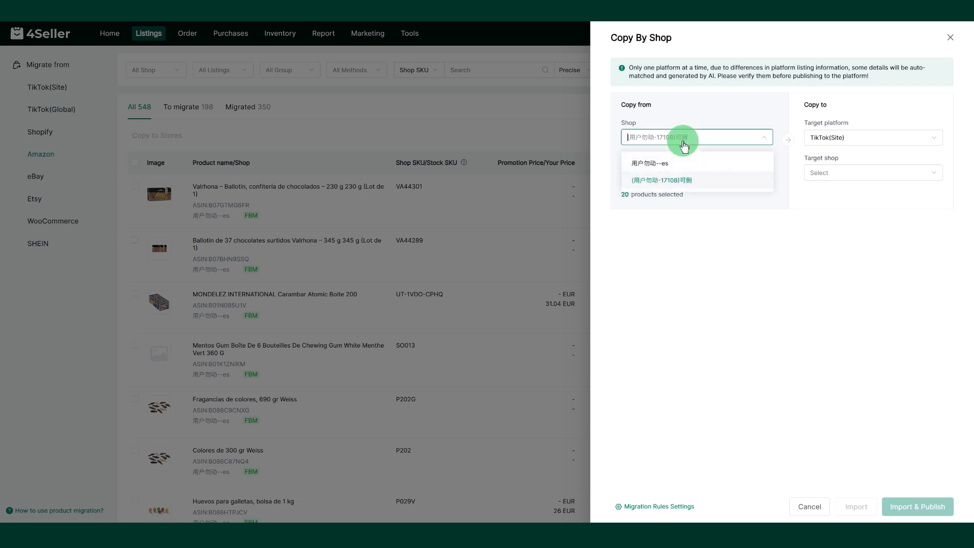
click(676, 165)
click(633, 170)
Step: Set the copy's target platform to Temu and its target shop to temu美国本土-dz
click(829, 140)
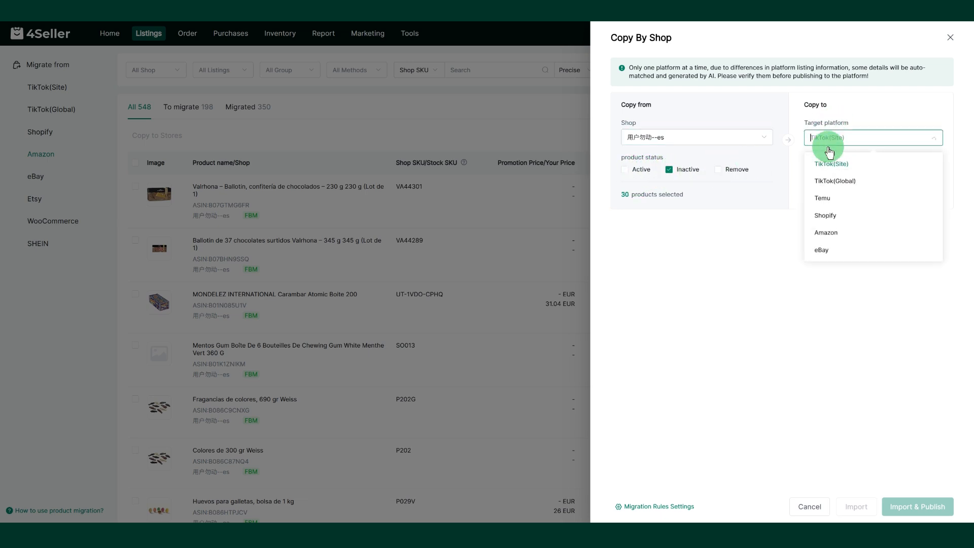
click(827, 198)
click(852, 183)
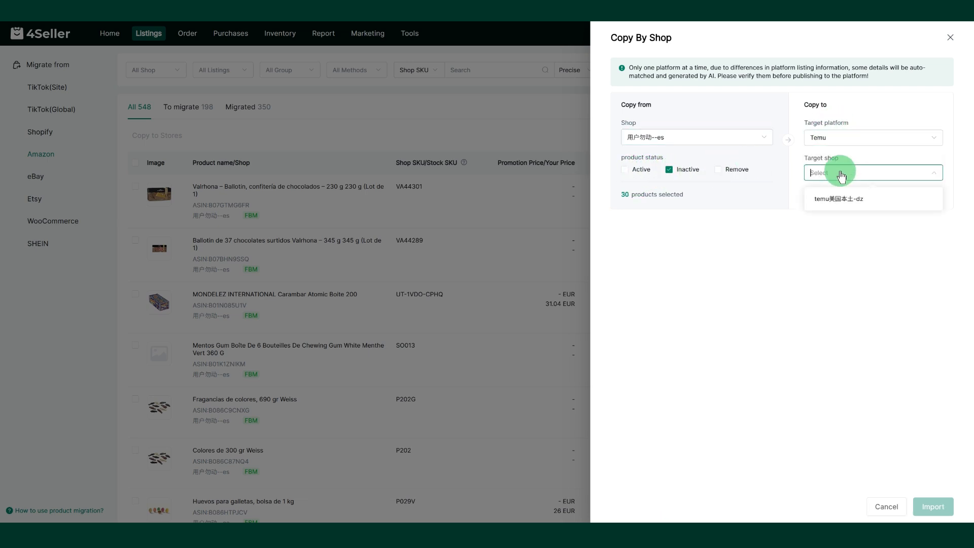
click(835, 198)
Step: Choose to skip previously migrated products and try to import the selected products
click(815, 206)
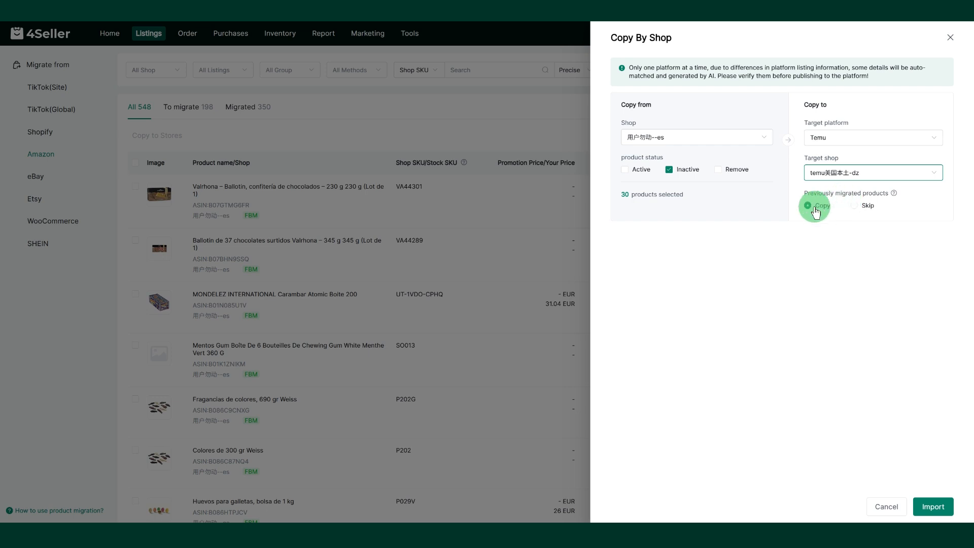
click(853, 207)
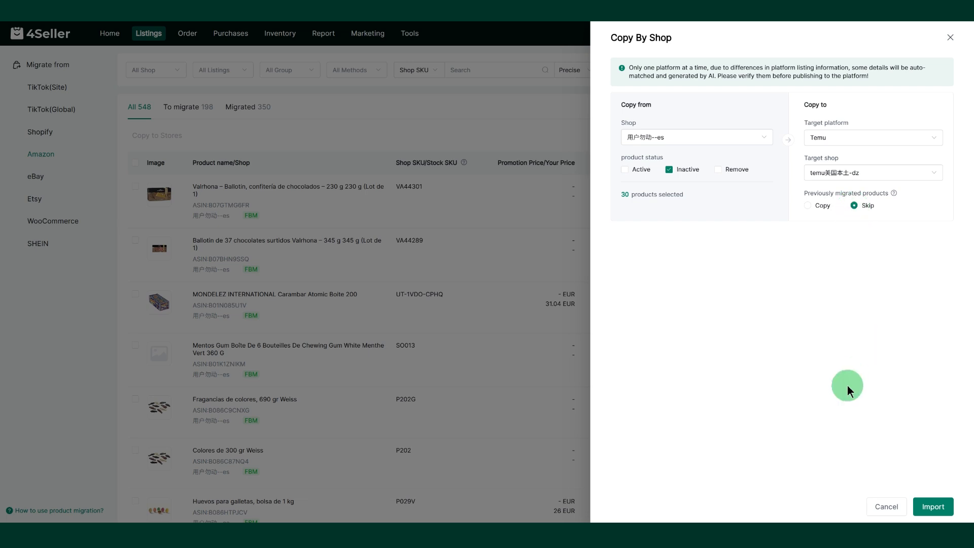
click(930, 506)
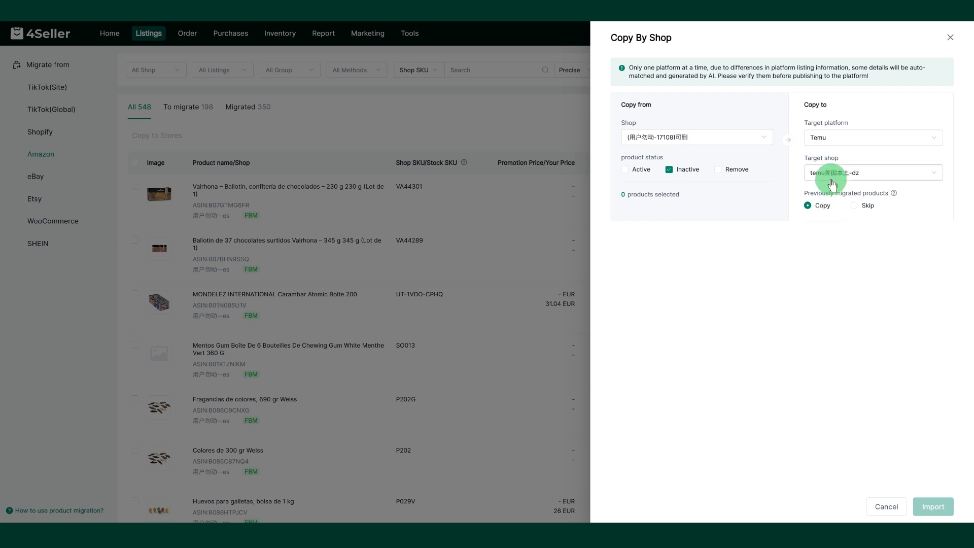
Step: Reselect 用户勿动--es as the source shop and import its inactive products to Temu as a new migration task
click(684, 143)
click(668, 161)
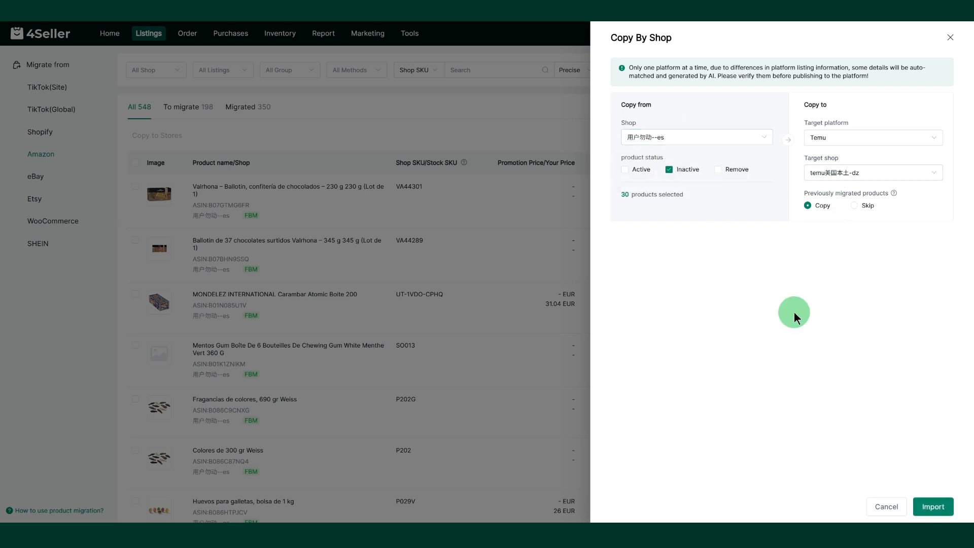
click(931, 507)
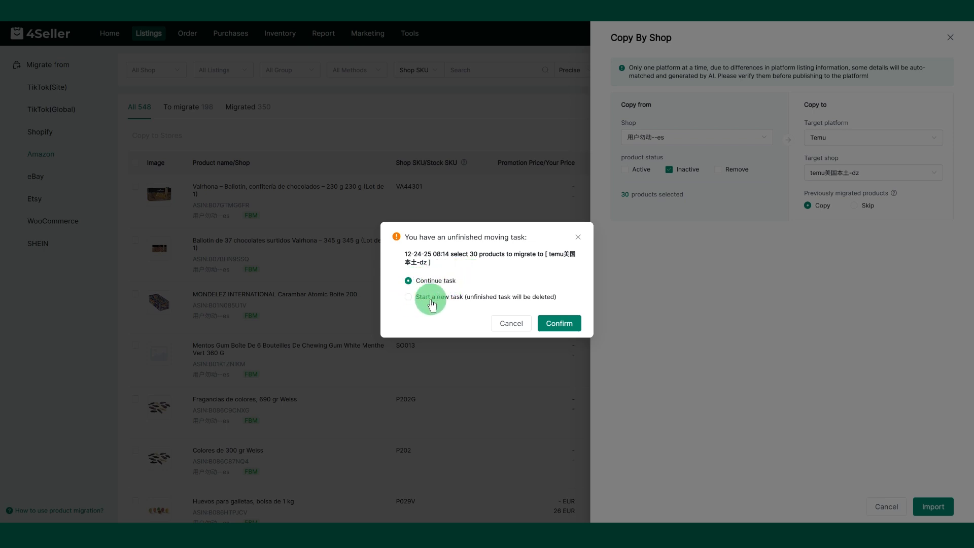
click(509, 300)
click(559, 325)
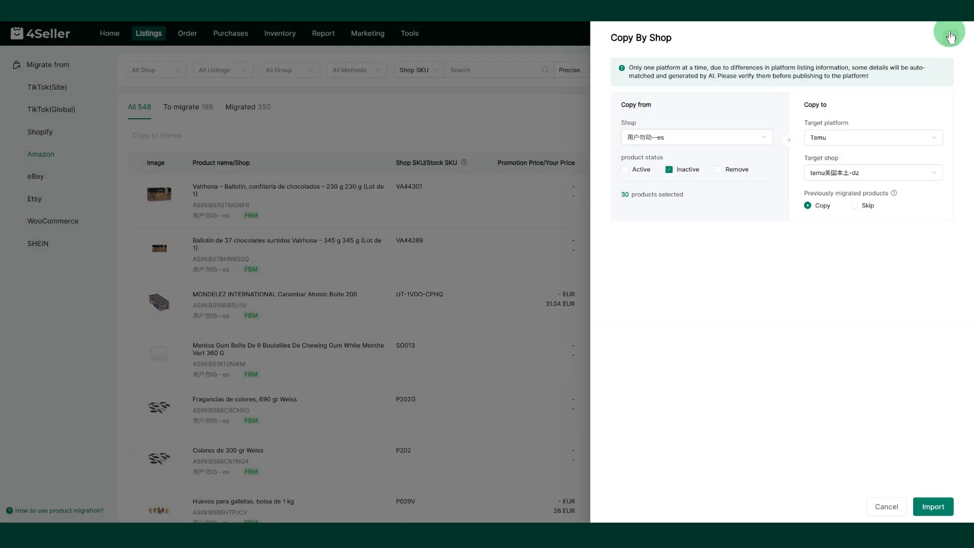
Step: Close the shop copy form, open the unfinished migration task and view its handling time and shipping template options
click(951, 37)
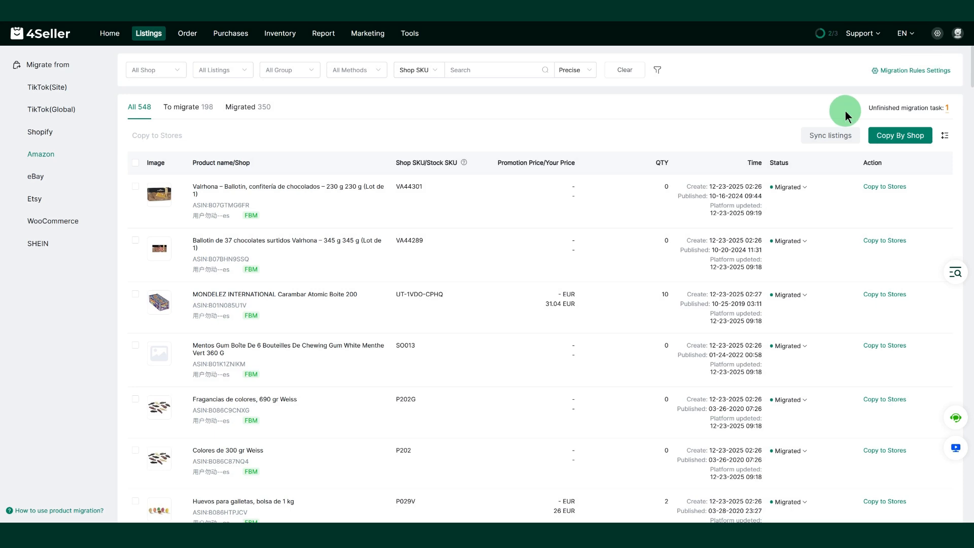
click(948, 109)
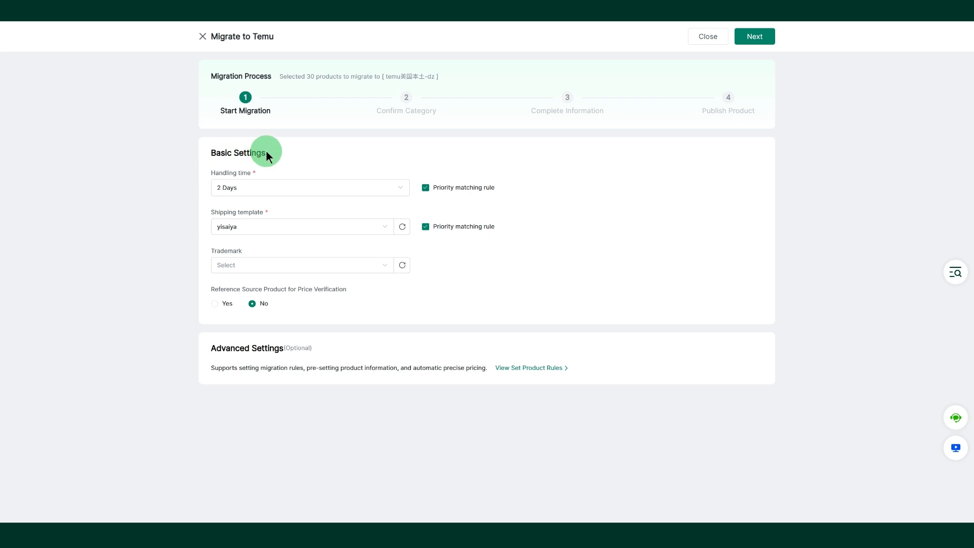
click(285, 187)
click(286, 189)
click(274, 228)
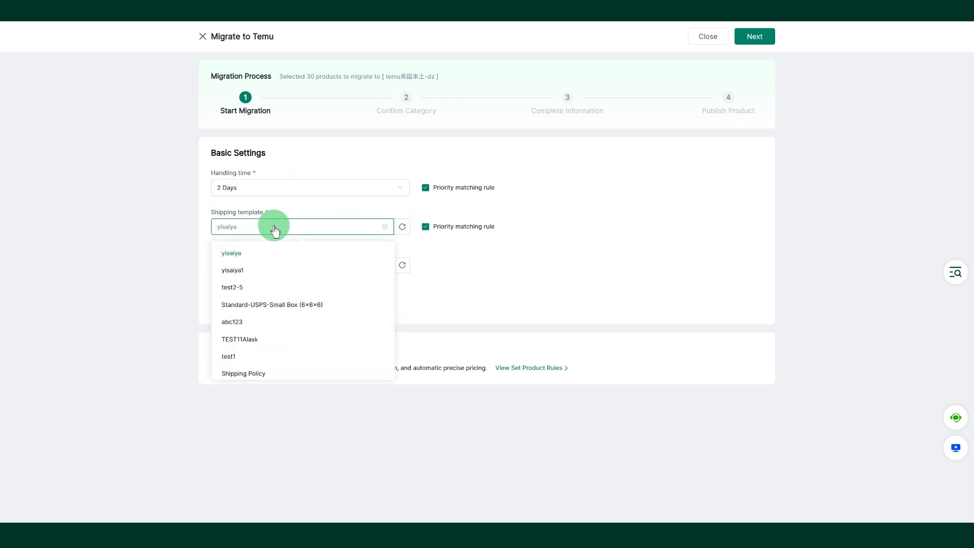
click(274, 229)
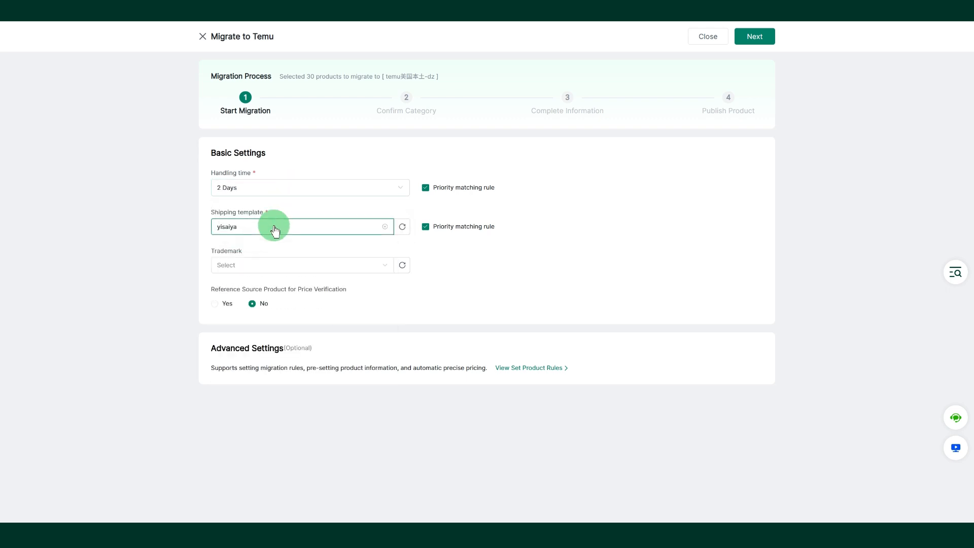
Step: Disable the priority matching rules for handling time and shipping template, and re-enable both
click(445, 194)
click(444, 225)
click(440, 193)
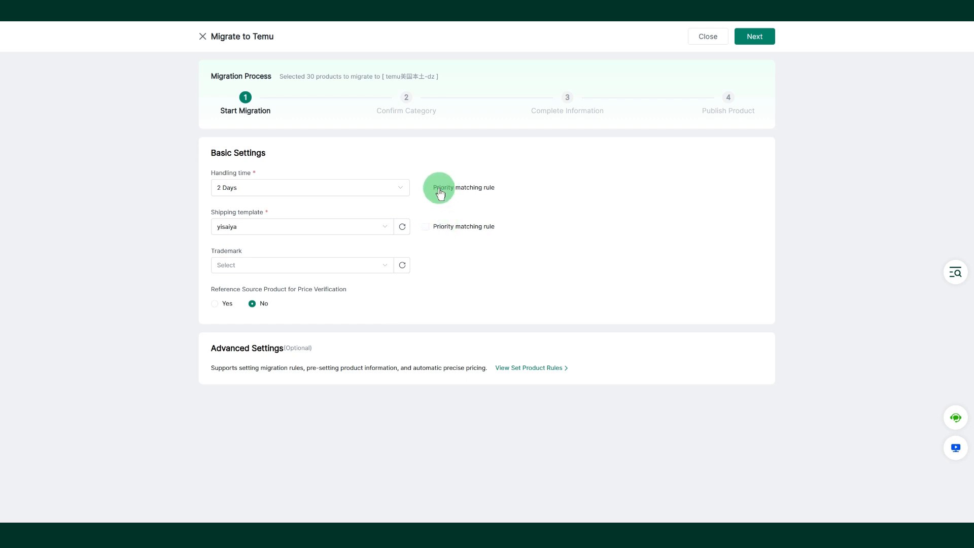
click(439, 193)
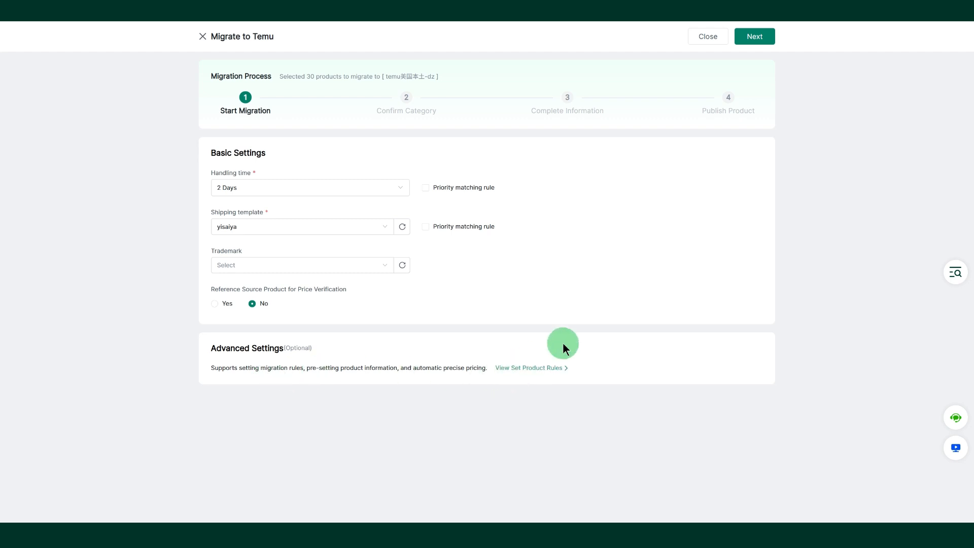
click(472, 187)
click(457, 227)
Step: Proceed to category confirmation and match the unmatched product to Grocery & Gourmet Food/Snacks & Sweets/.../Monaka
click(752, 39)
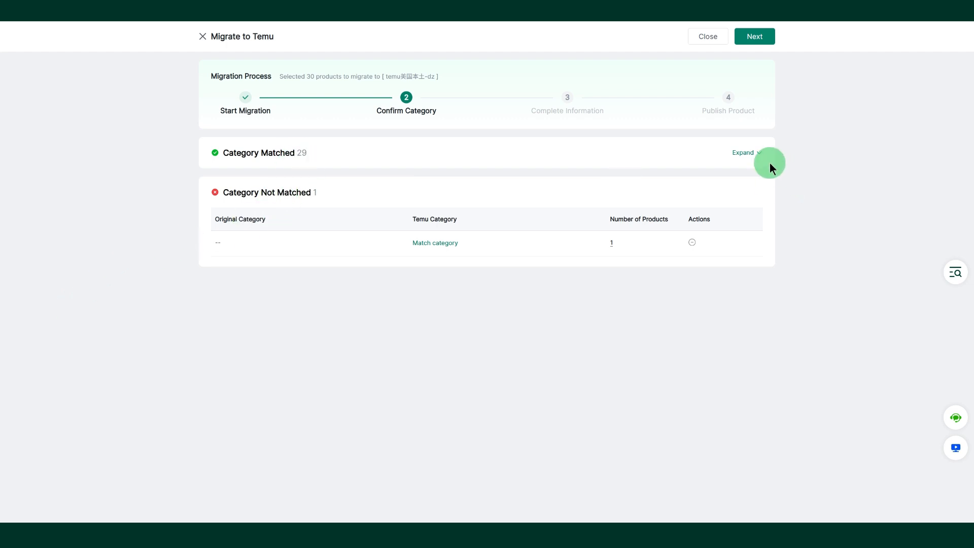
click(754, 161)
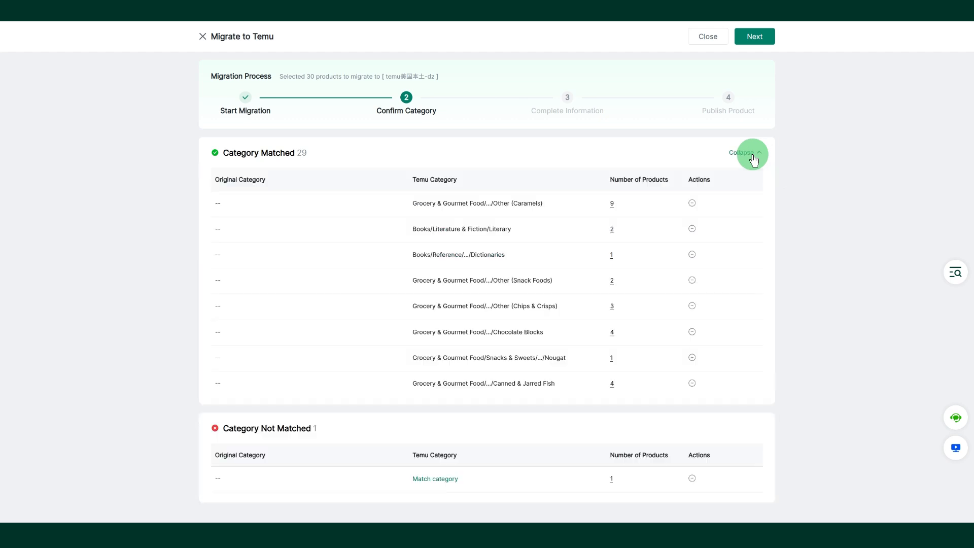
scroll(604, 289, down, 3)
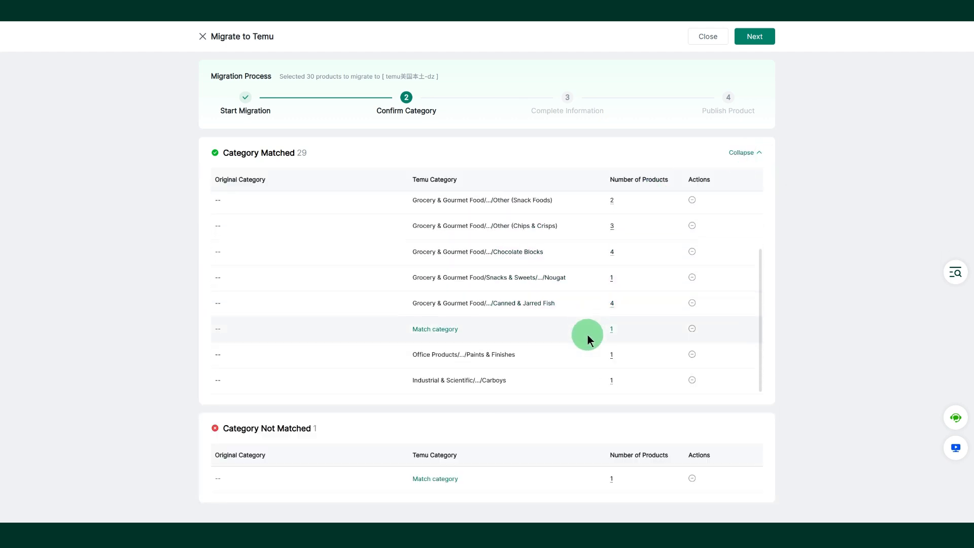
click(447, 479)
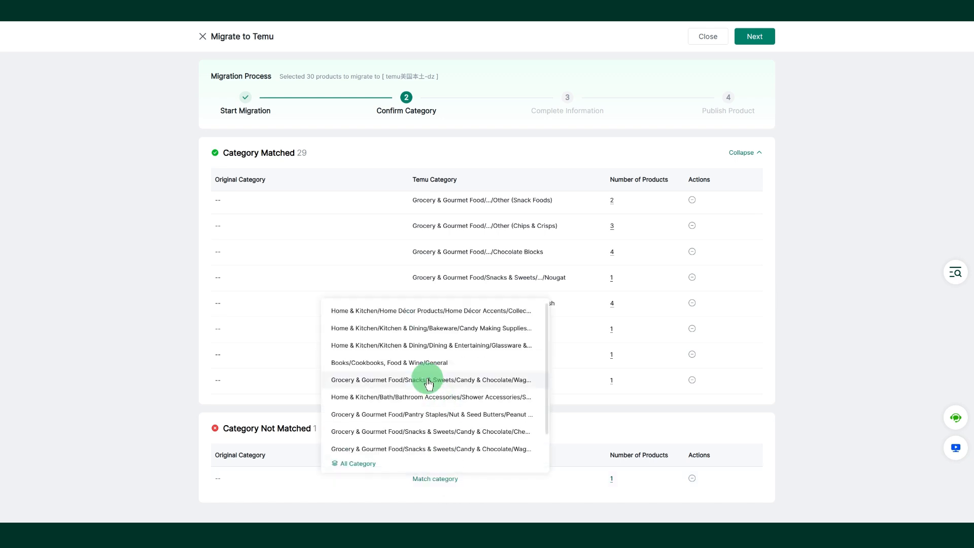
click(427, 381)
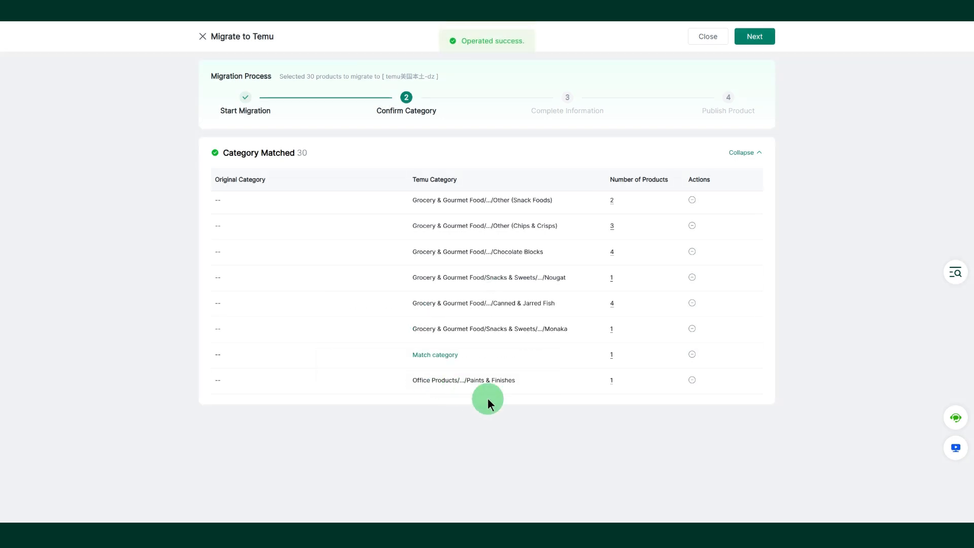
Step: Among the four Canned & Jarred Fish products, recategorize LINDT-LINDT Champs Elysée as General and Huevos variados 400 g as Shot Glasses
click(612, 303)
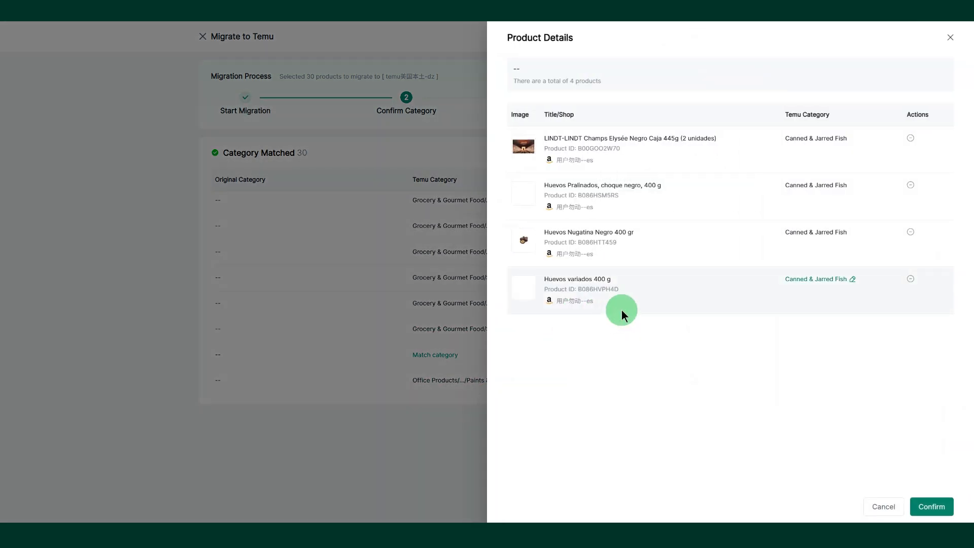
click(854, 139)
click(770, 215)
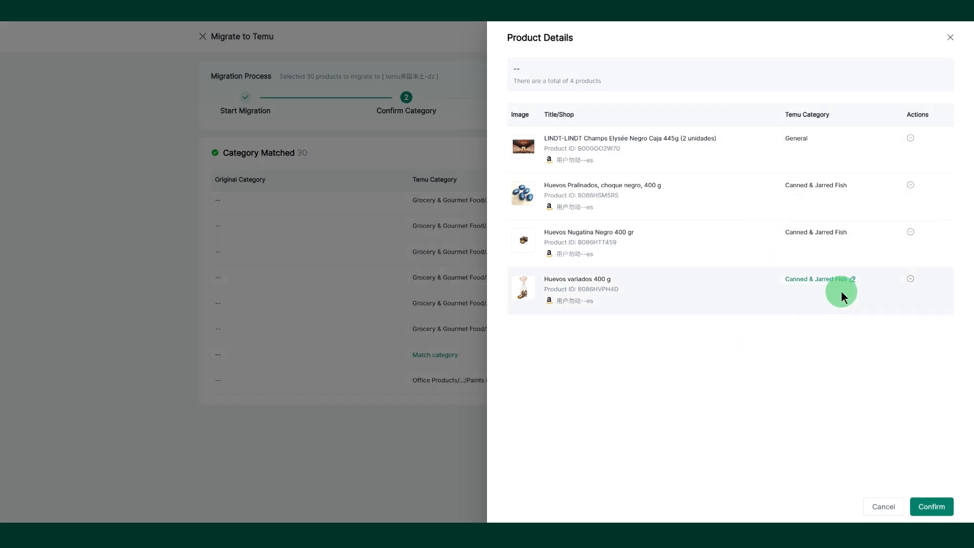
click(854, 288)
click(766, 338)
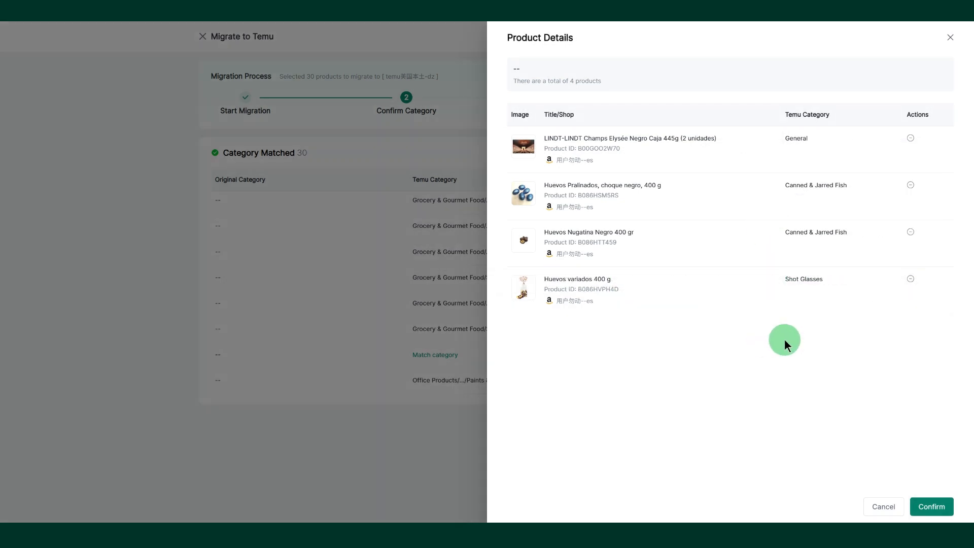
click(933, 507)
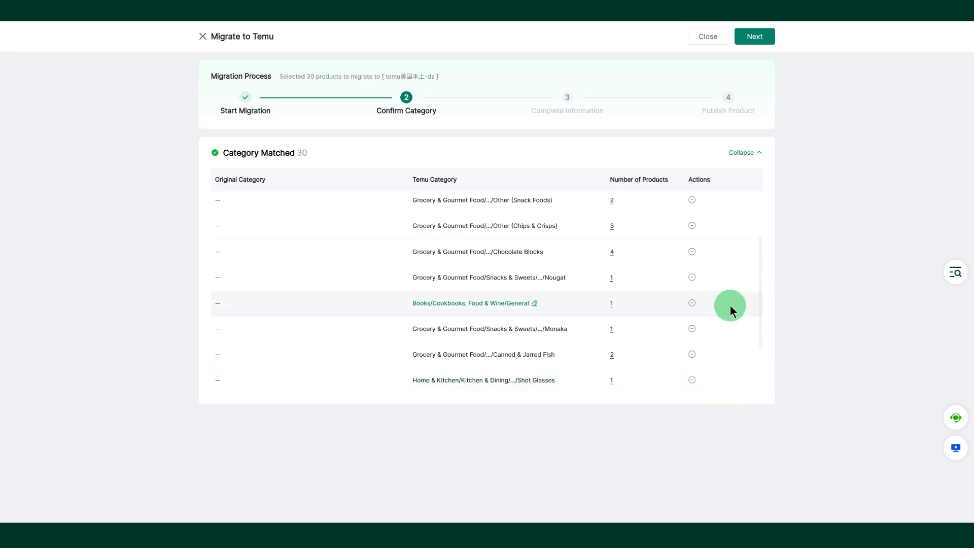
Step: Exclude the Other (Snack Foods), uncategorized and Paints & Finishes rows from the migration and proceed to completing product information
click(692, 201)
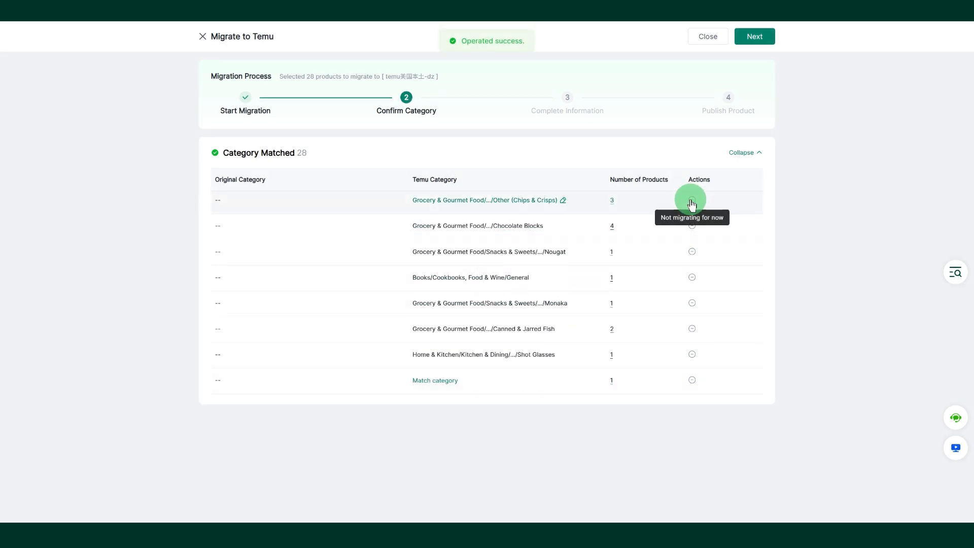
click(696, 381)
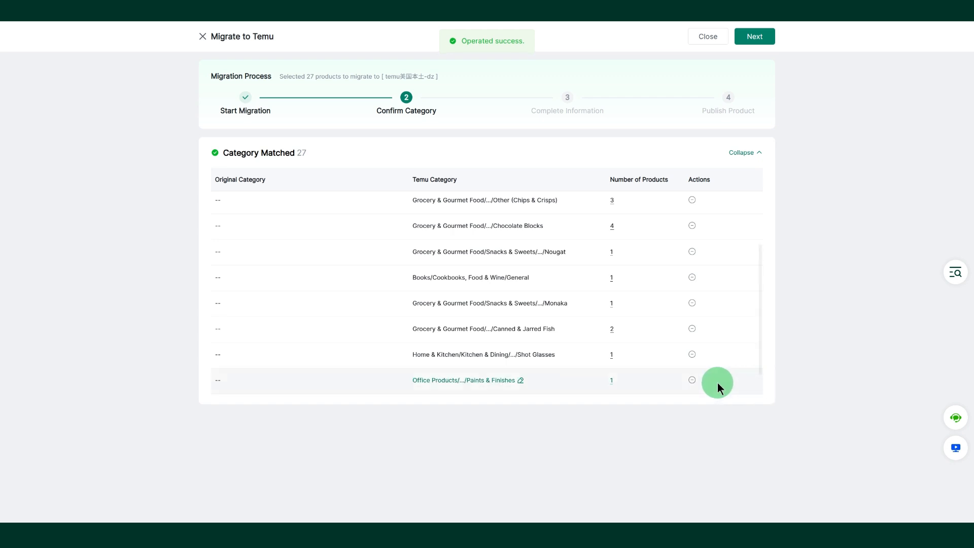
click(692, 380)
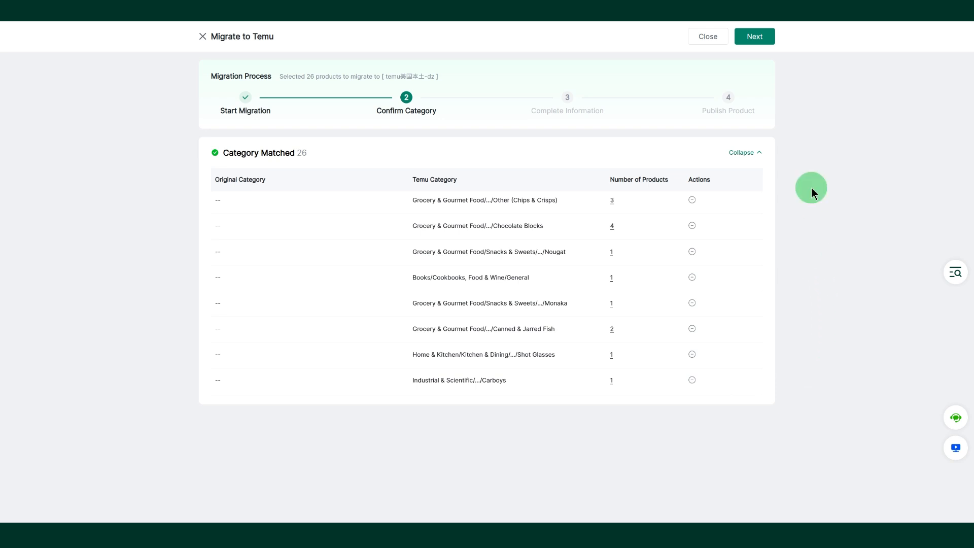
click(755, 37)
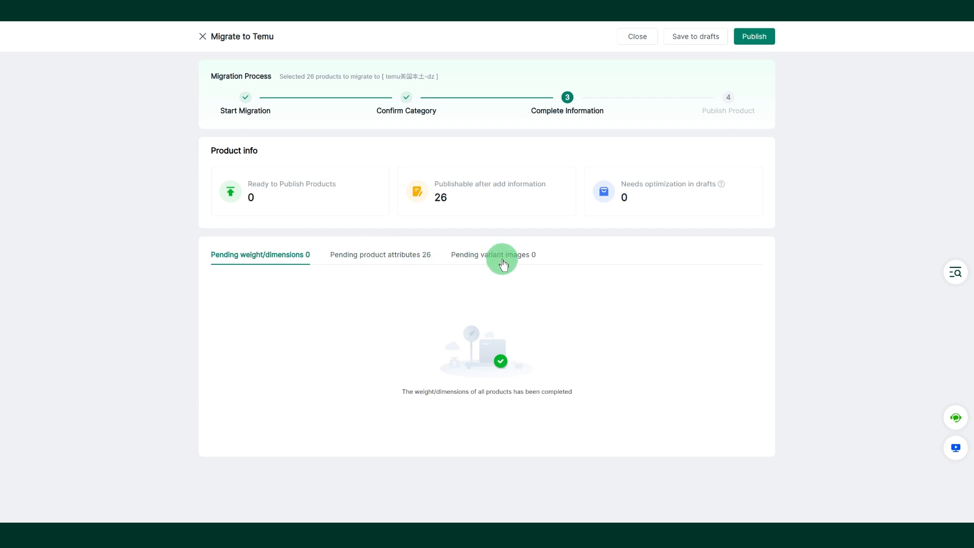
Step: Review the pending product attributes and inspect the individual product details of the Other (Caramels) category
click(384, 257)
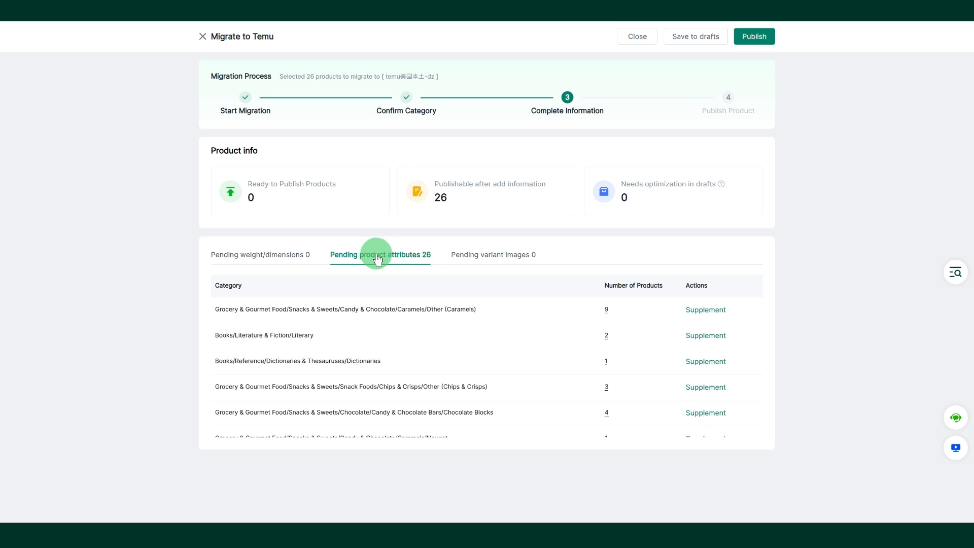
click(607, 310)
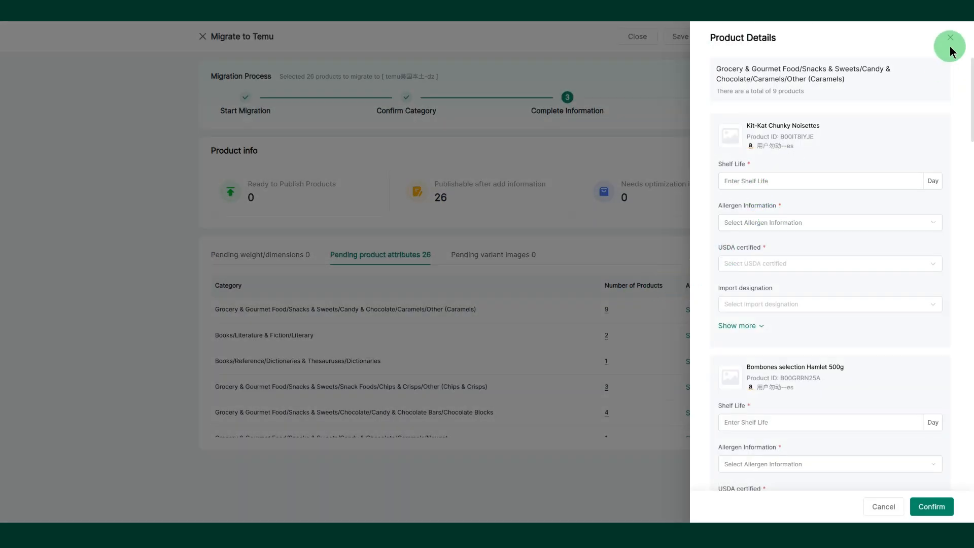
click(950, 37)
Step: Examine the batch supplement form for the Other (Caramels) category, including its shelf life field and allergen options, and close it without saving
click(699, 308)
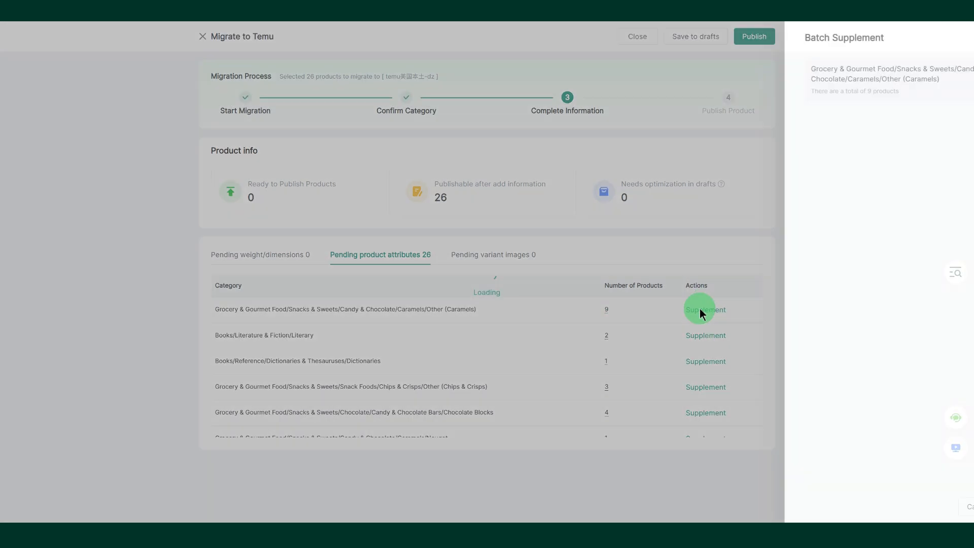
click(774, 135)
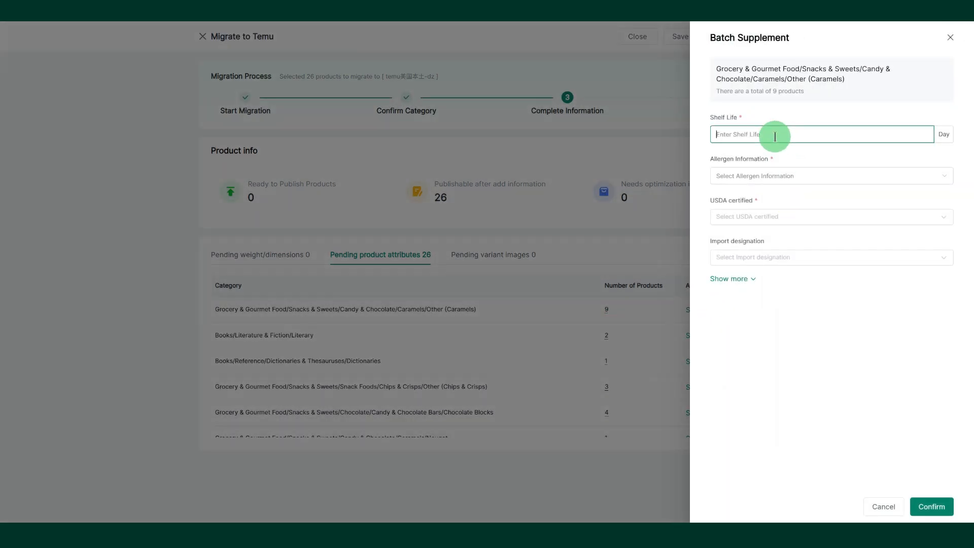
click(752, 179)
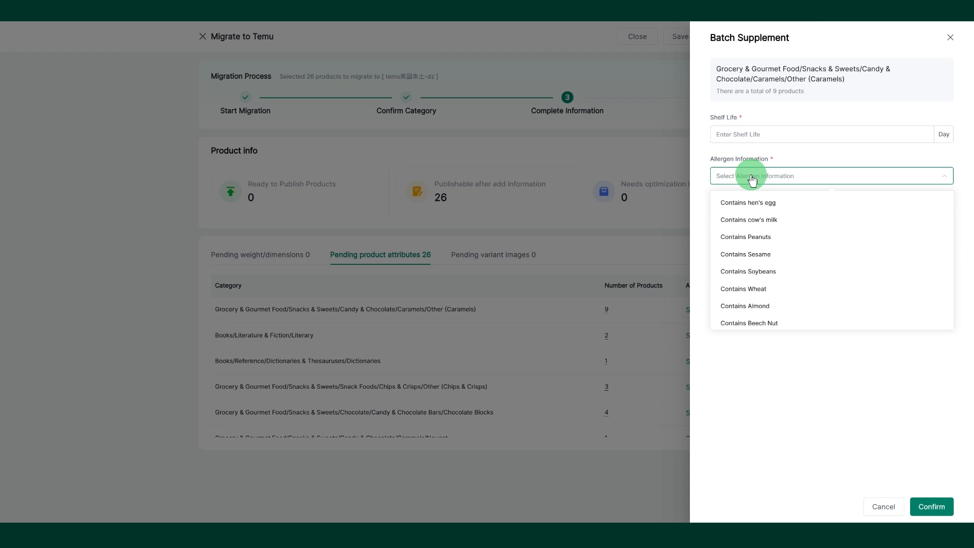
click(923, 64)
click(956, 38)
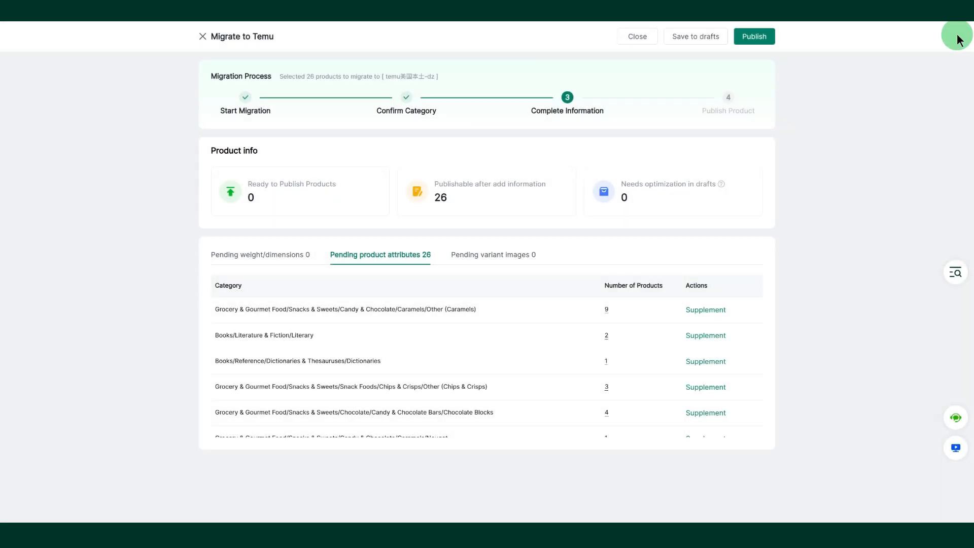
Step: Check the products with pending variant images and return to the pending product attributes
click(503, 258)
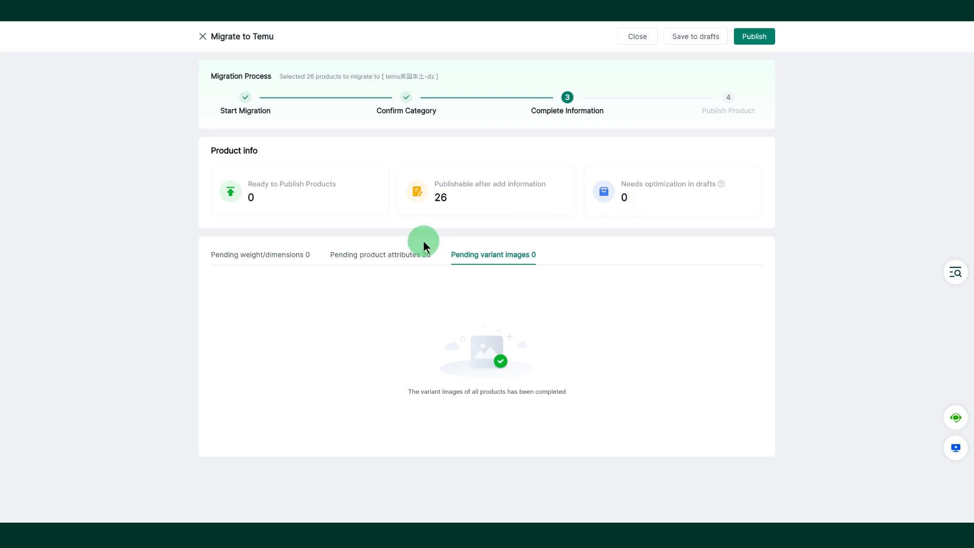
click(380, 254)
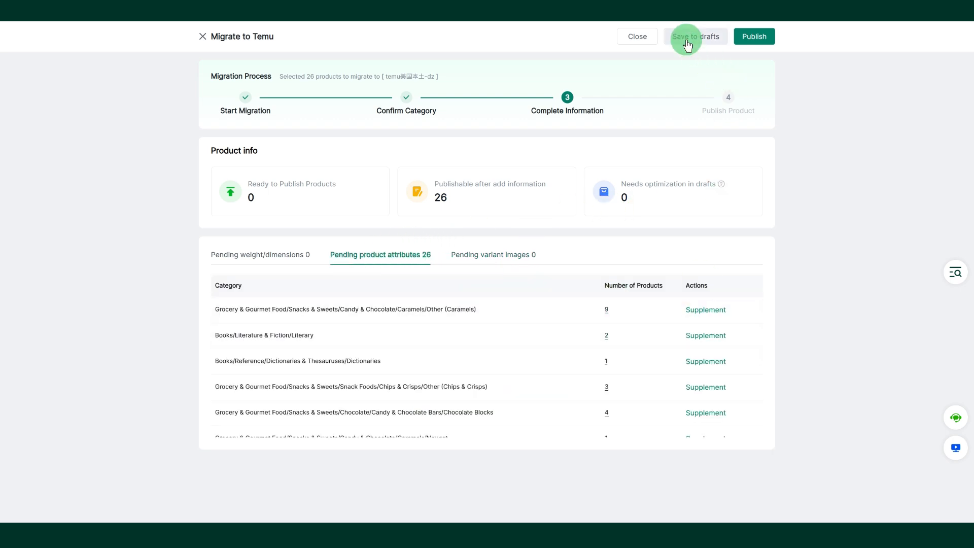
Step: Publish the ready products to Temu, confirm saving the incomplete ones as drafts, and open the products saved to drafts
click(755, 37)
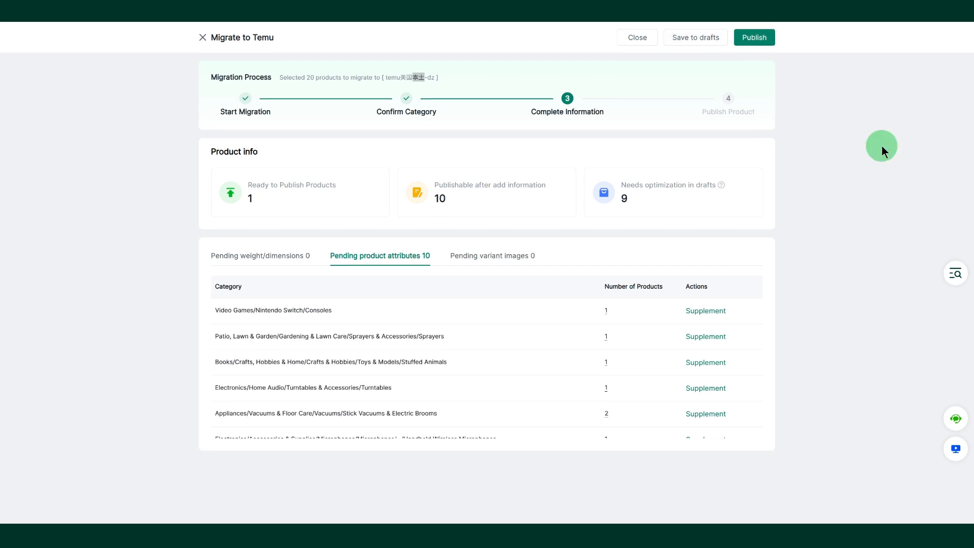
click(754, 41)
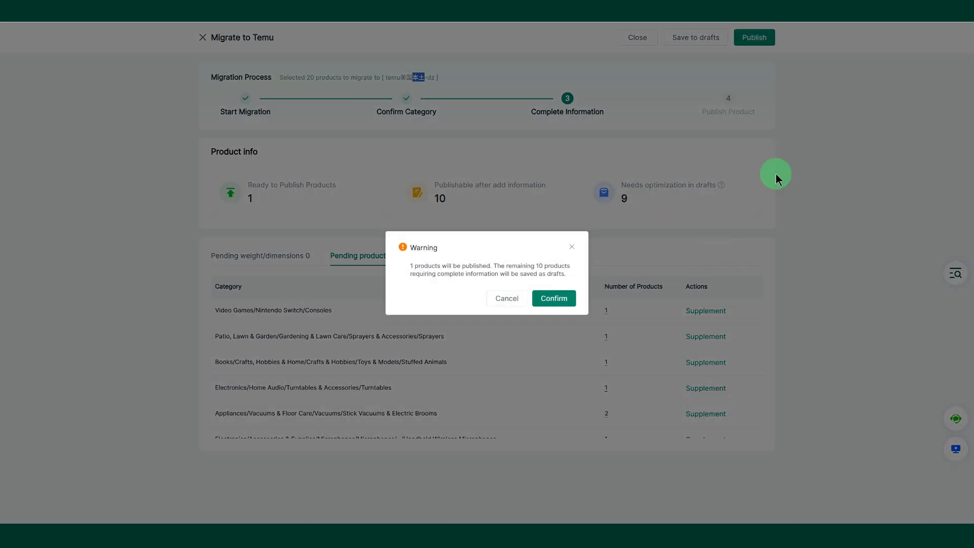
click(544, 303)
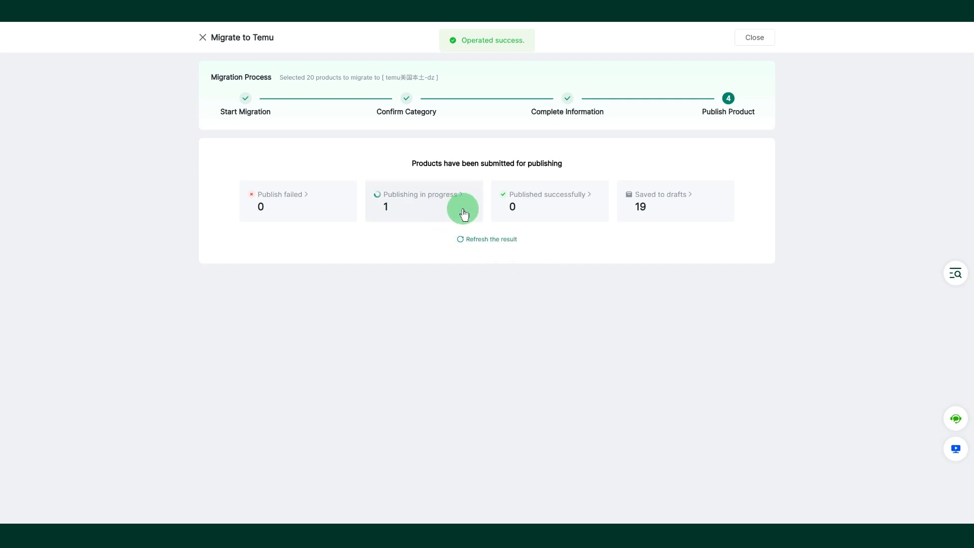
click(658, 201)
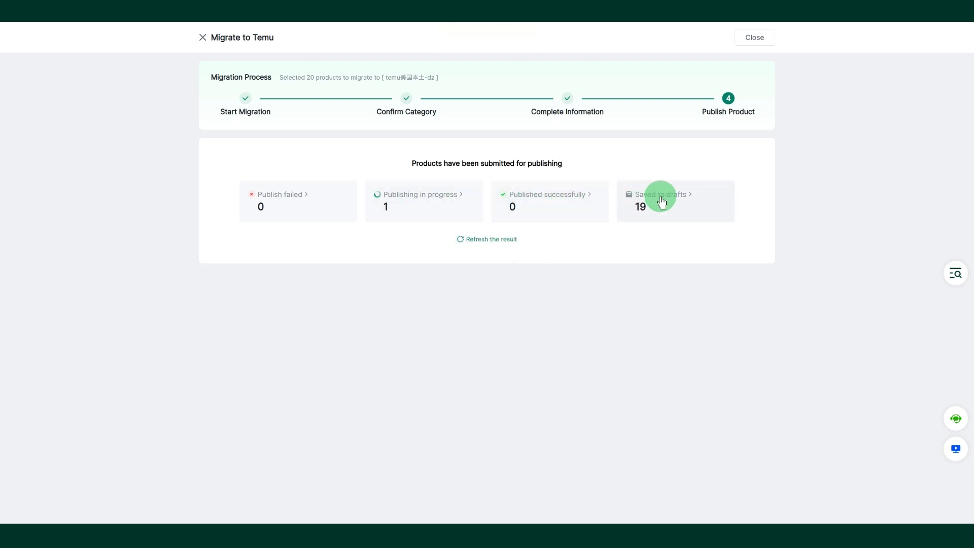